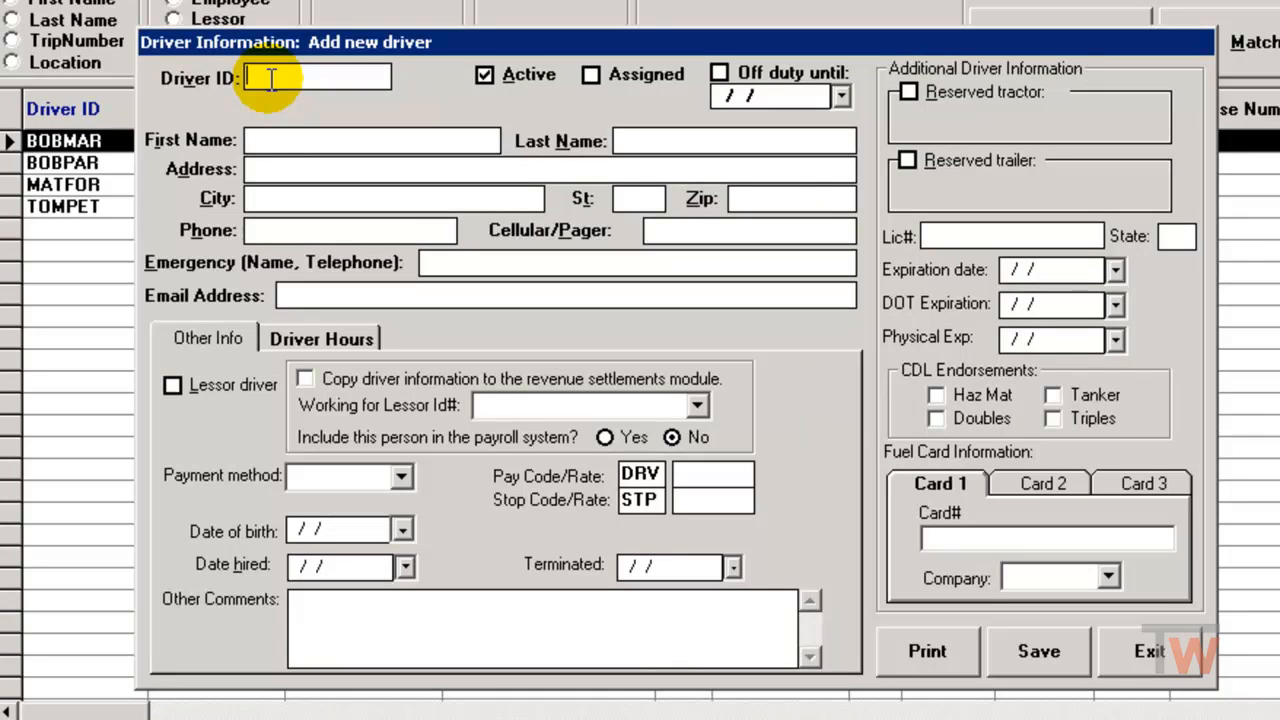
Enter the new driver's ID, first name and last name.
type("BAR")
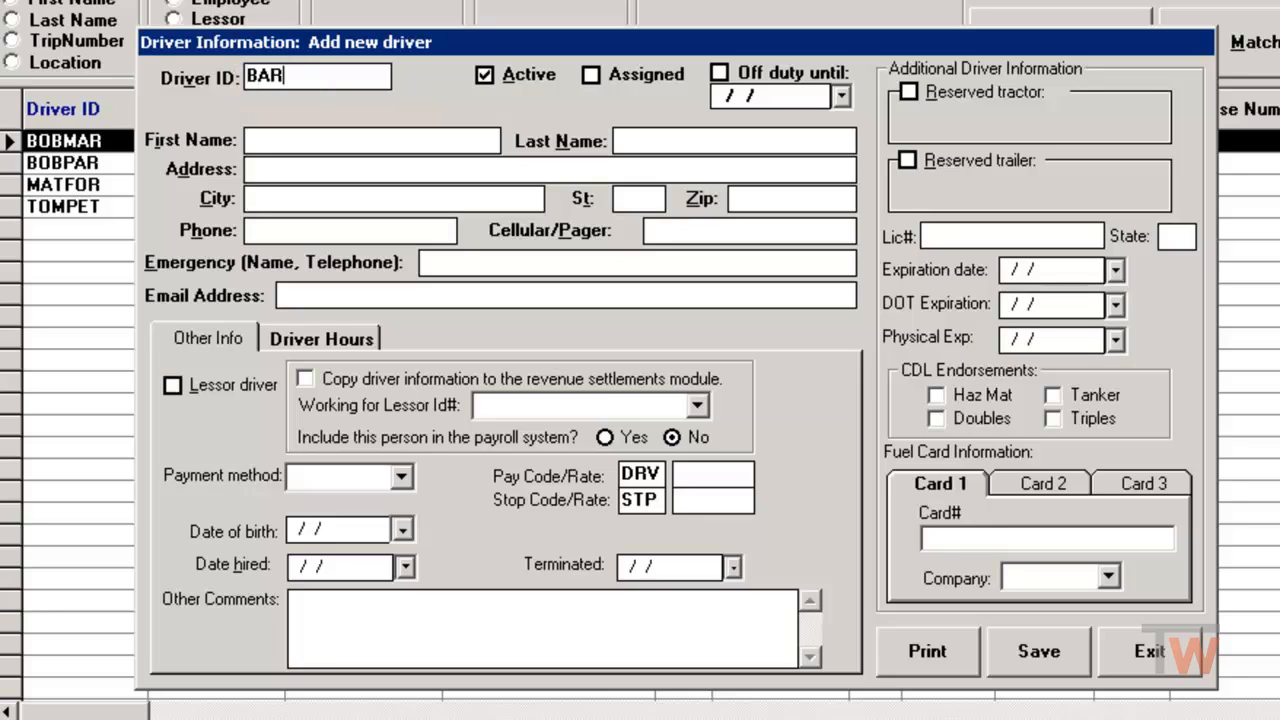
type("ZR")
key("Tab")
key("Tab")
key("Tab")
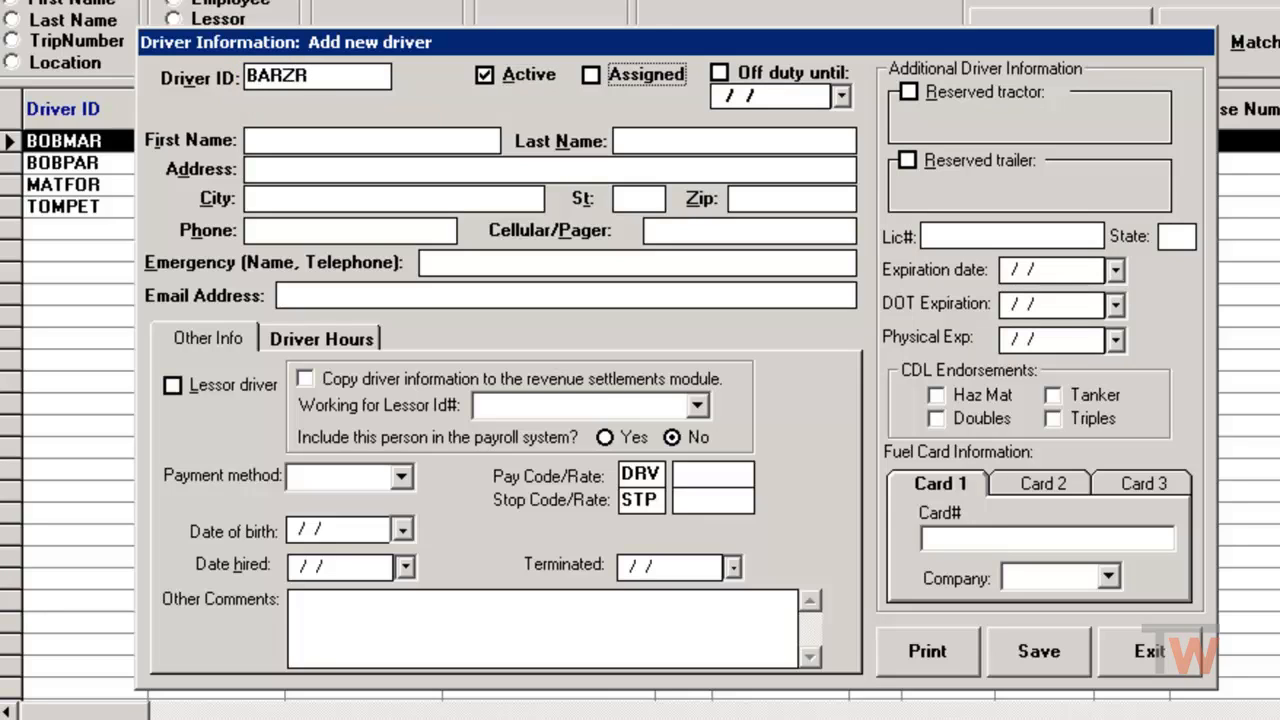
key("Tab")
key("Tab")
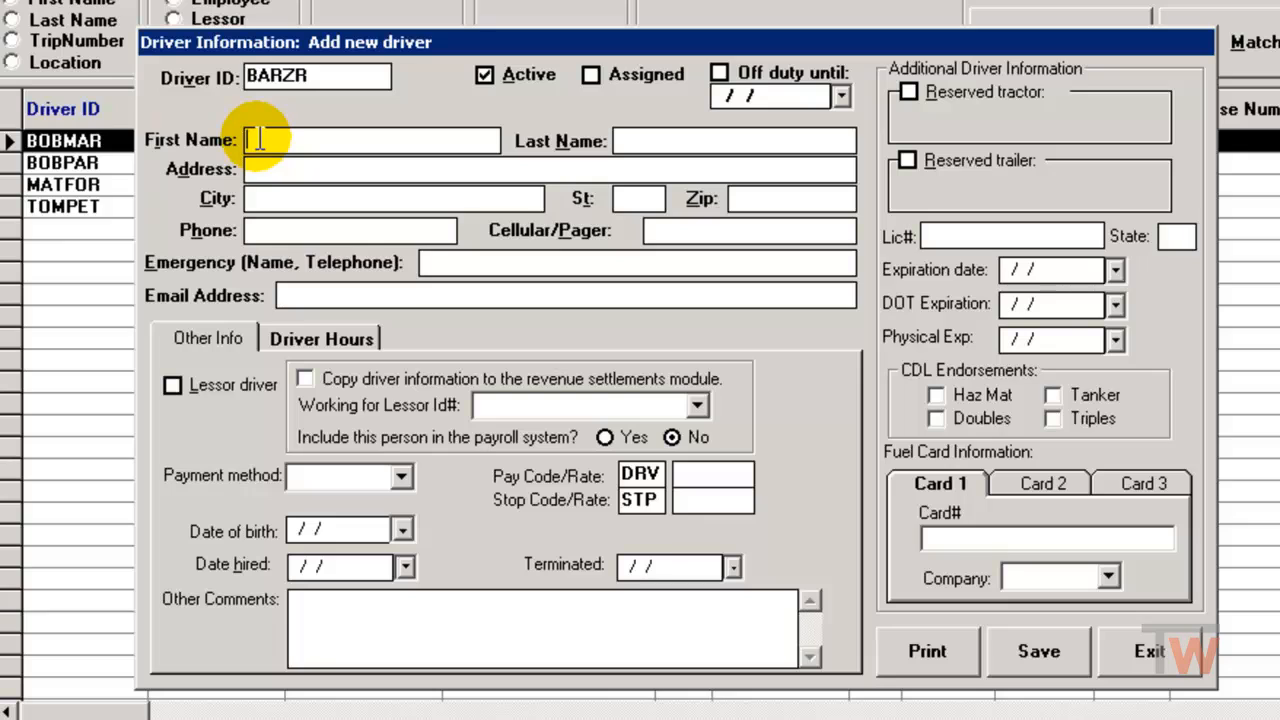
key("Tab")
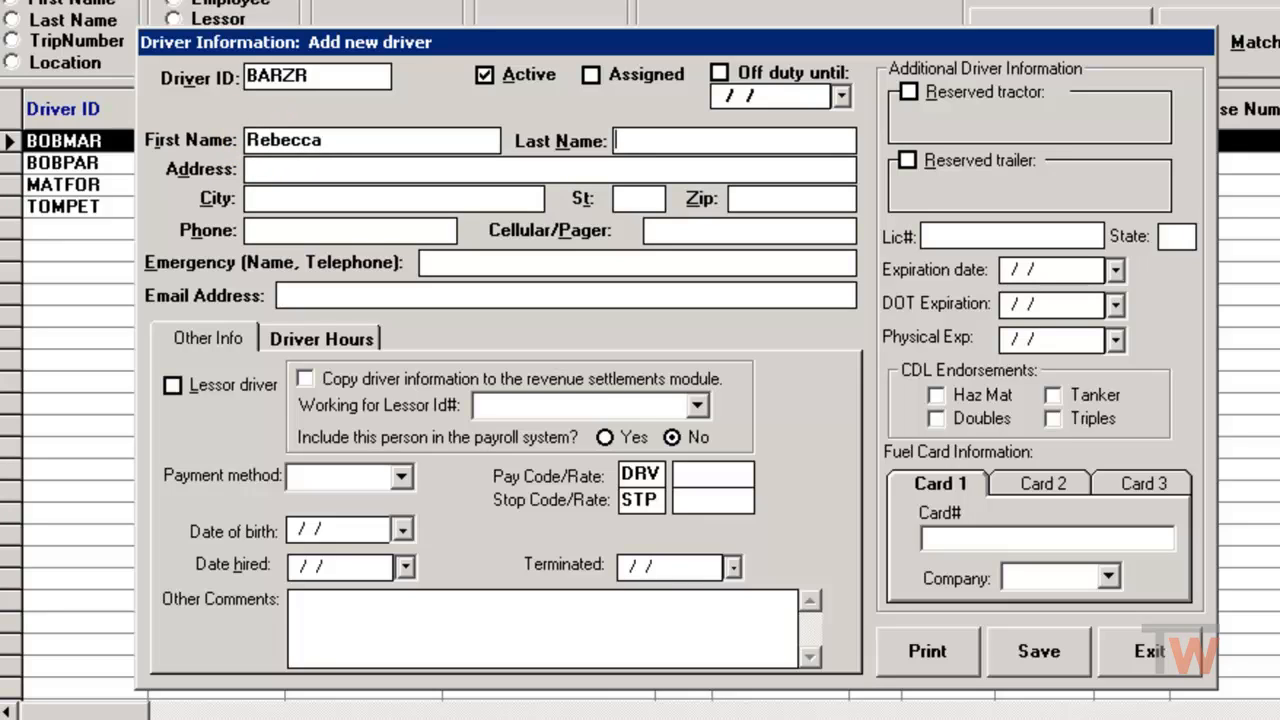
Fill in the driver's street address, city, state and zip code.
key("Tab")
type("po bo")
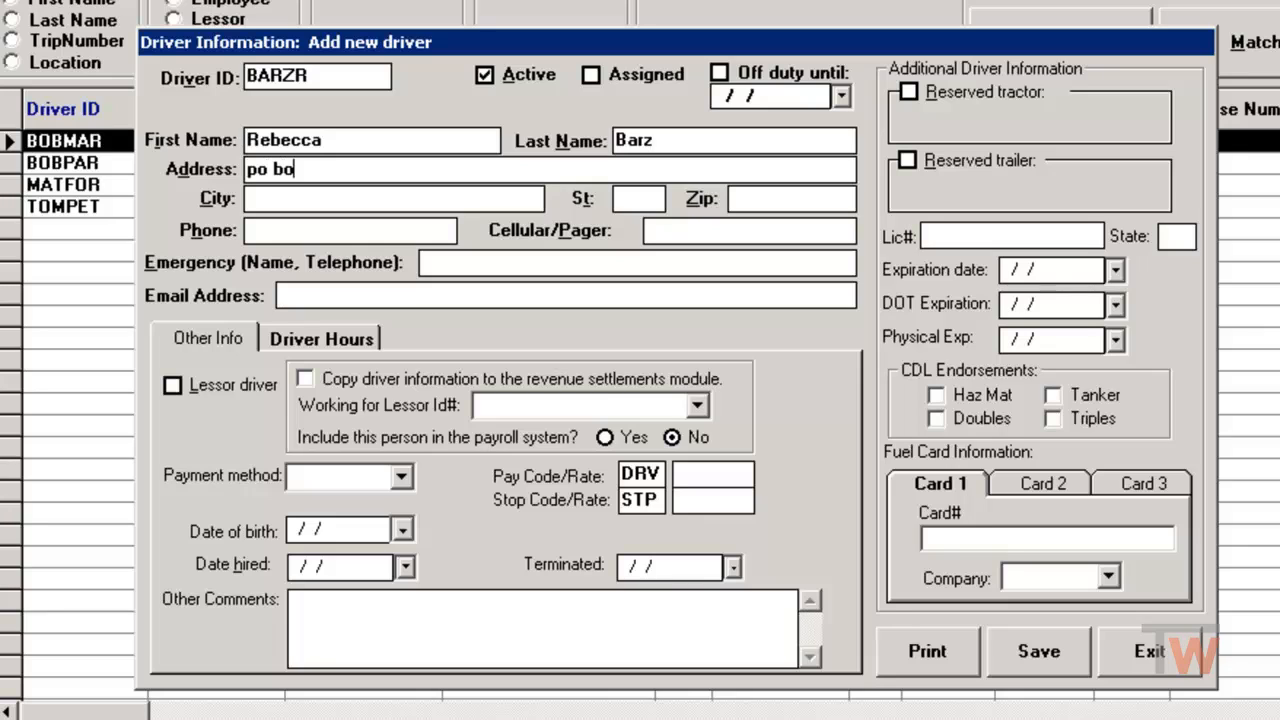
type("x 123")
key("Tab")
type("test")
key("Tab")
type("sd")
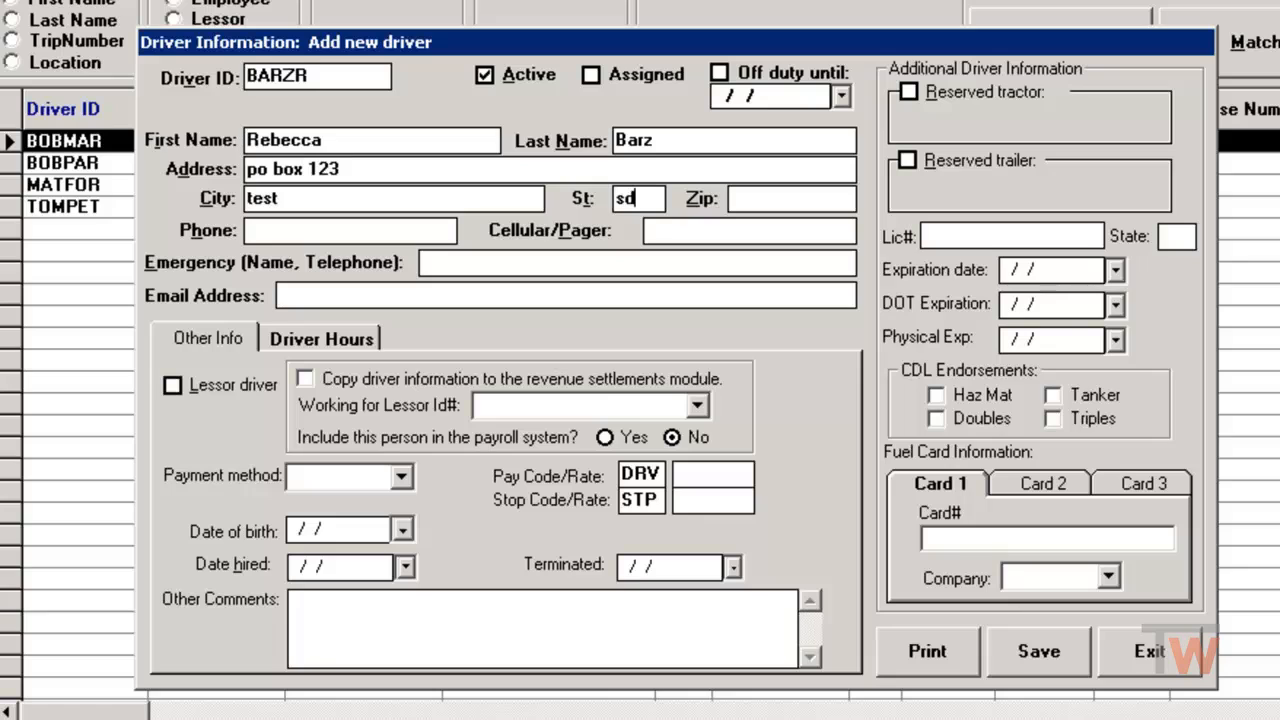
key("Tab")
type("57105")
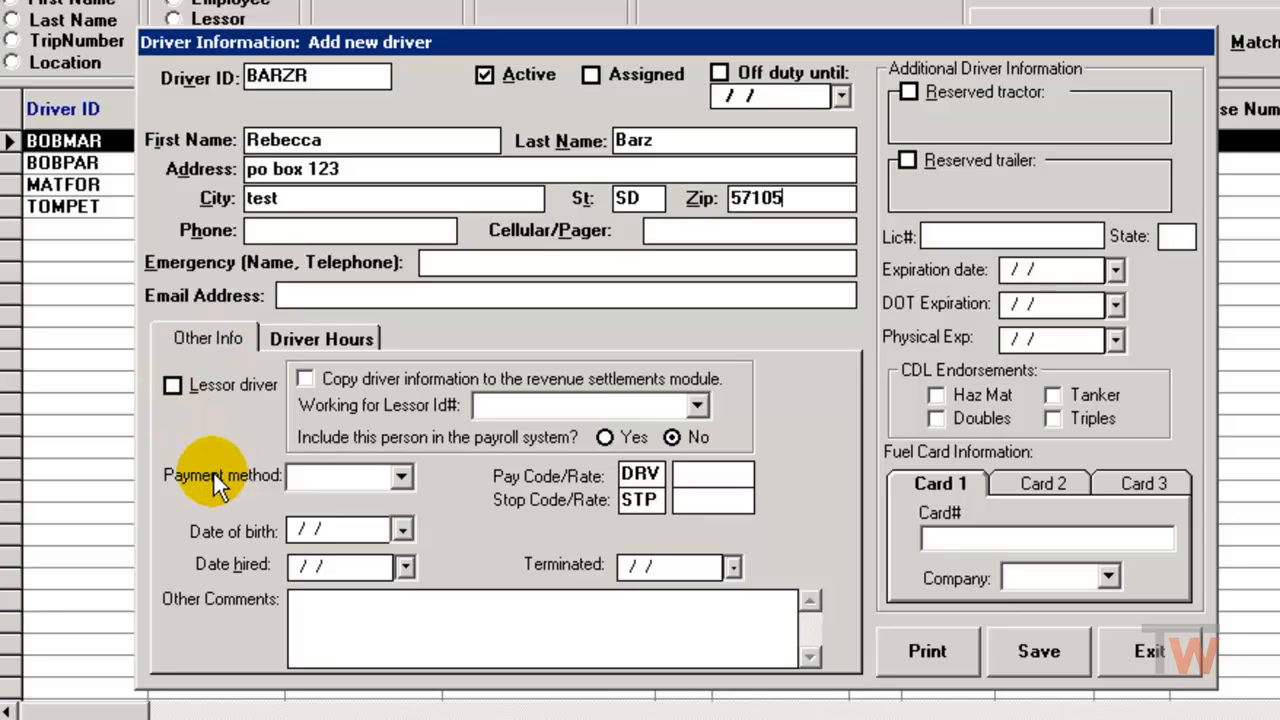
Choose M-Miles as the payment method with a pay rate of .40.
left_click(402, 476)
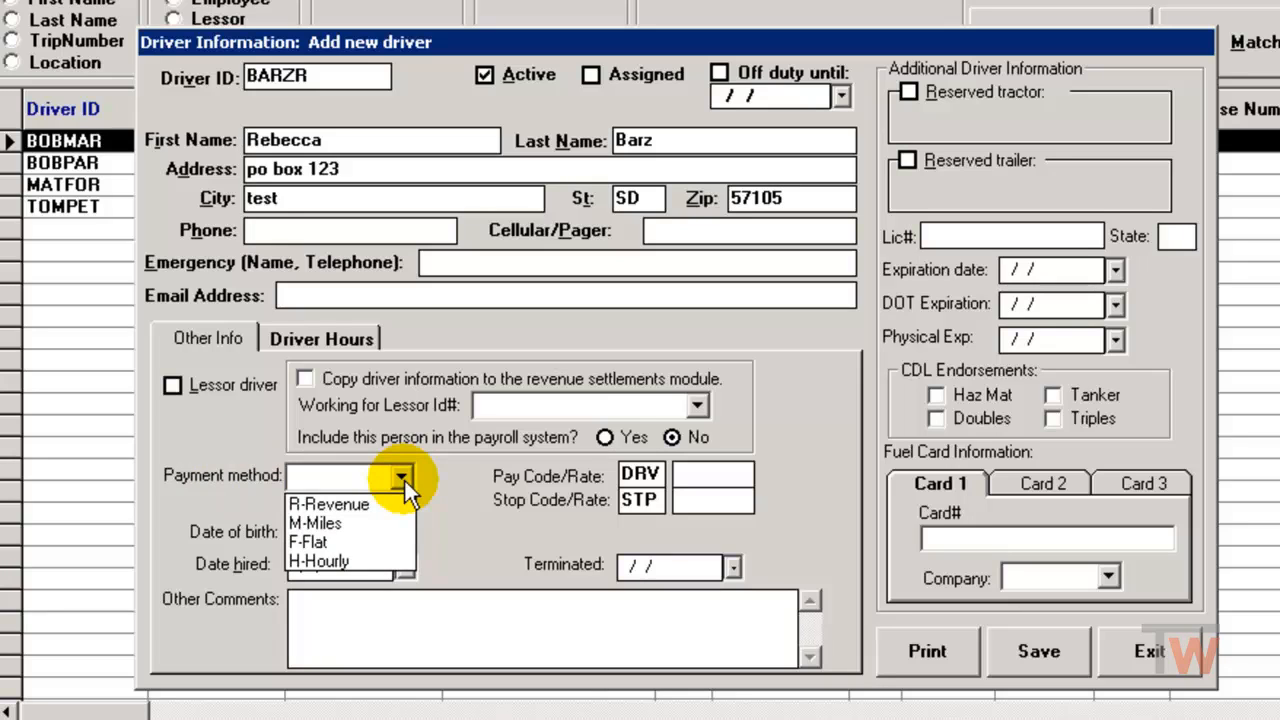
left_click(378, 522)
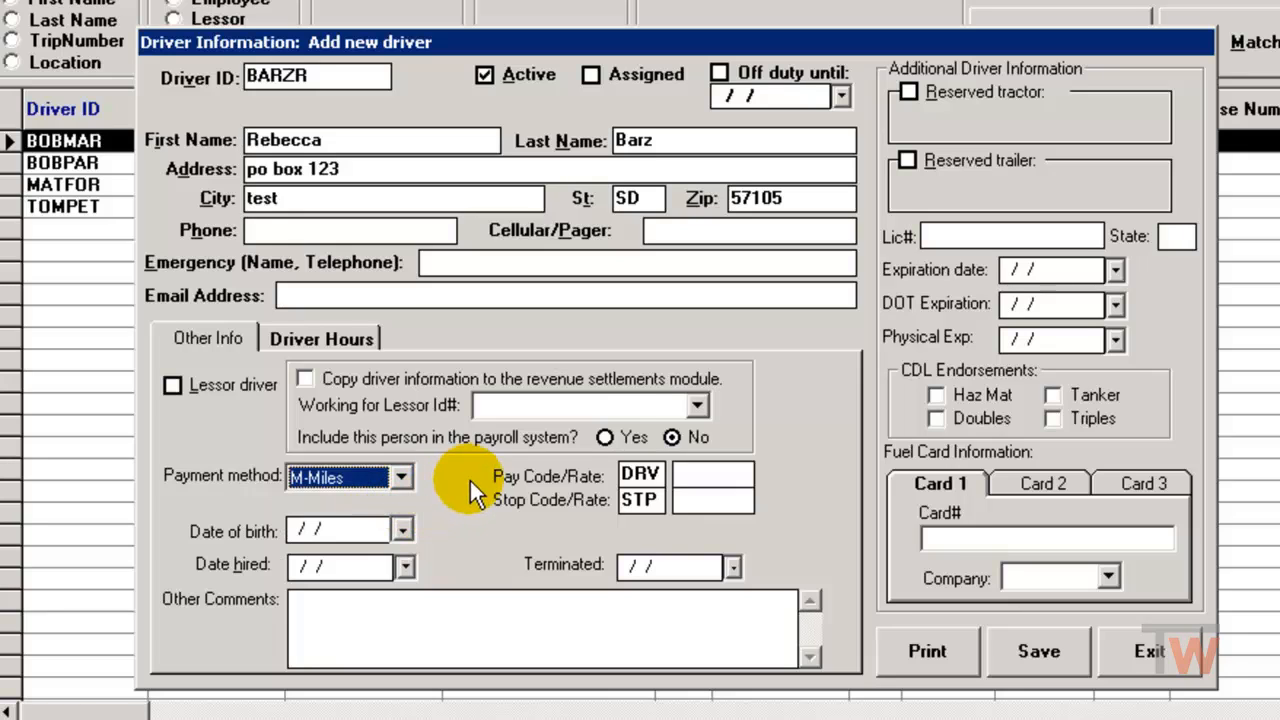
left_click(721, 477)
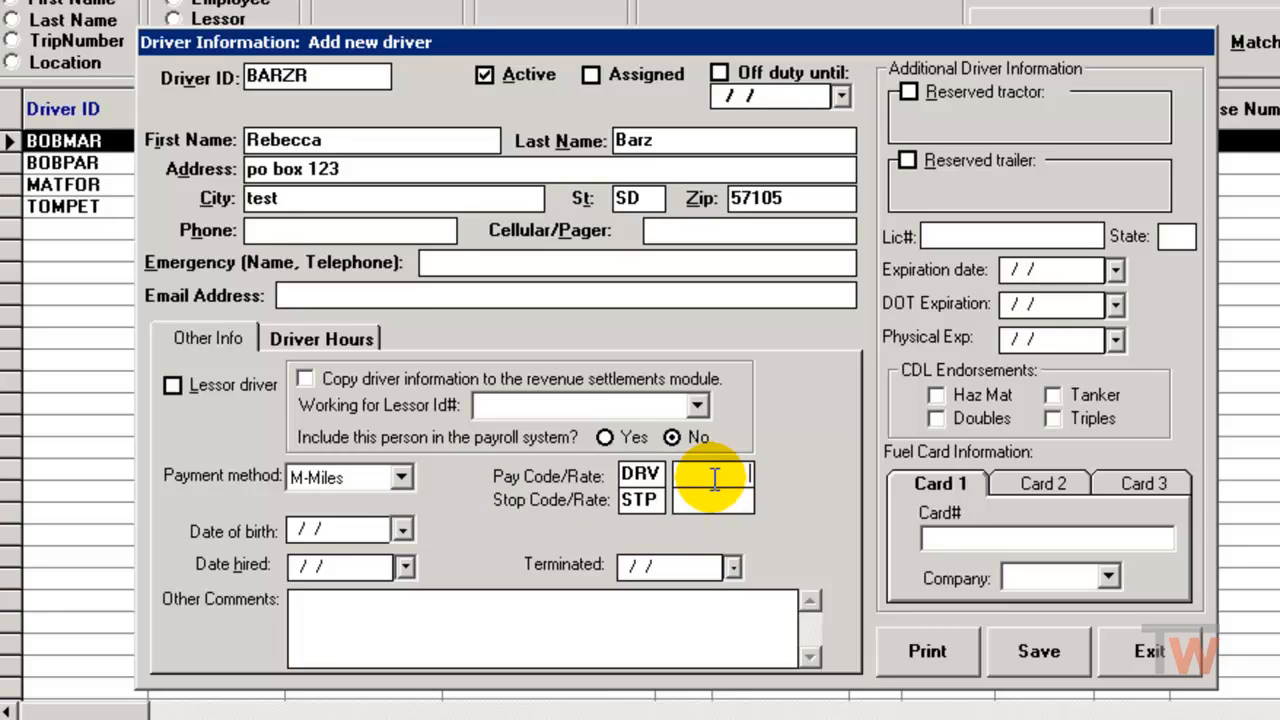
type(".40")
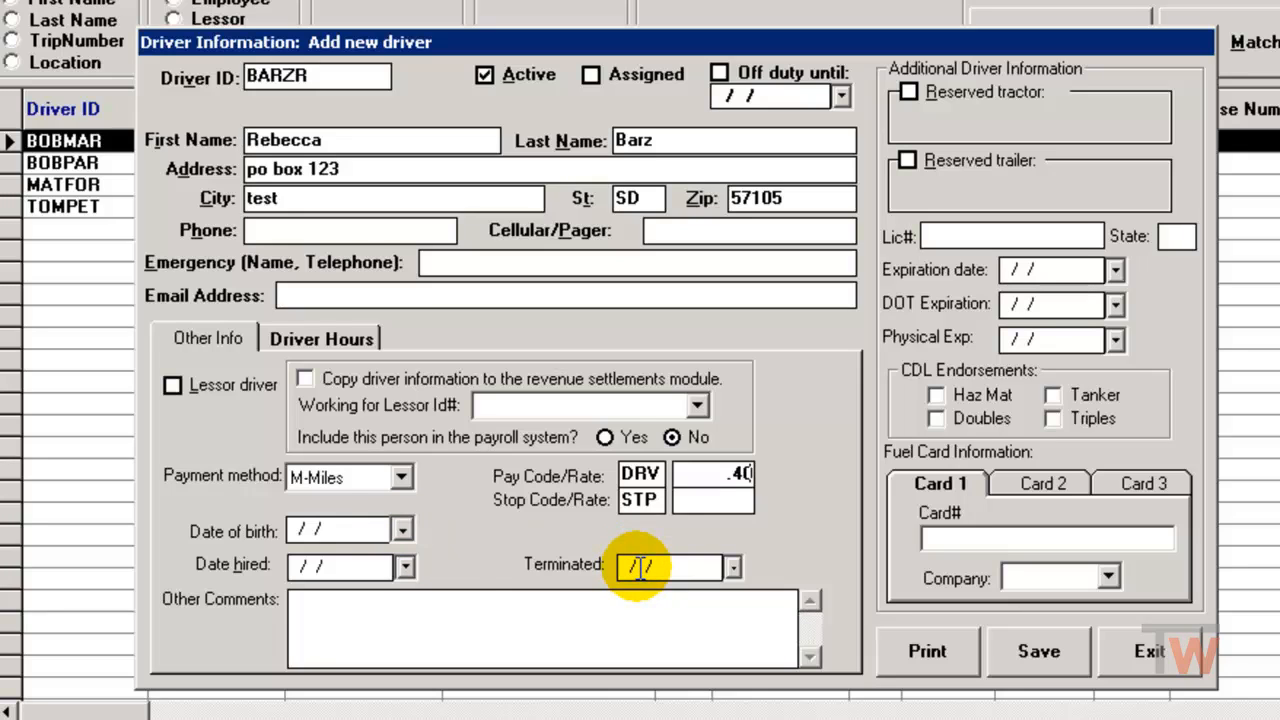
left_click(472, 615)
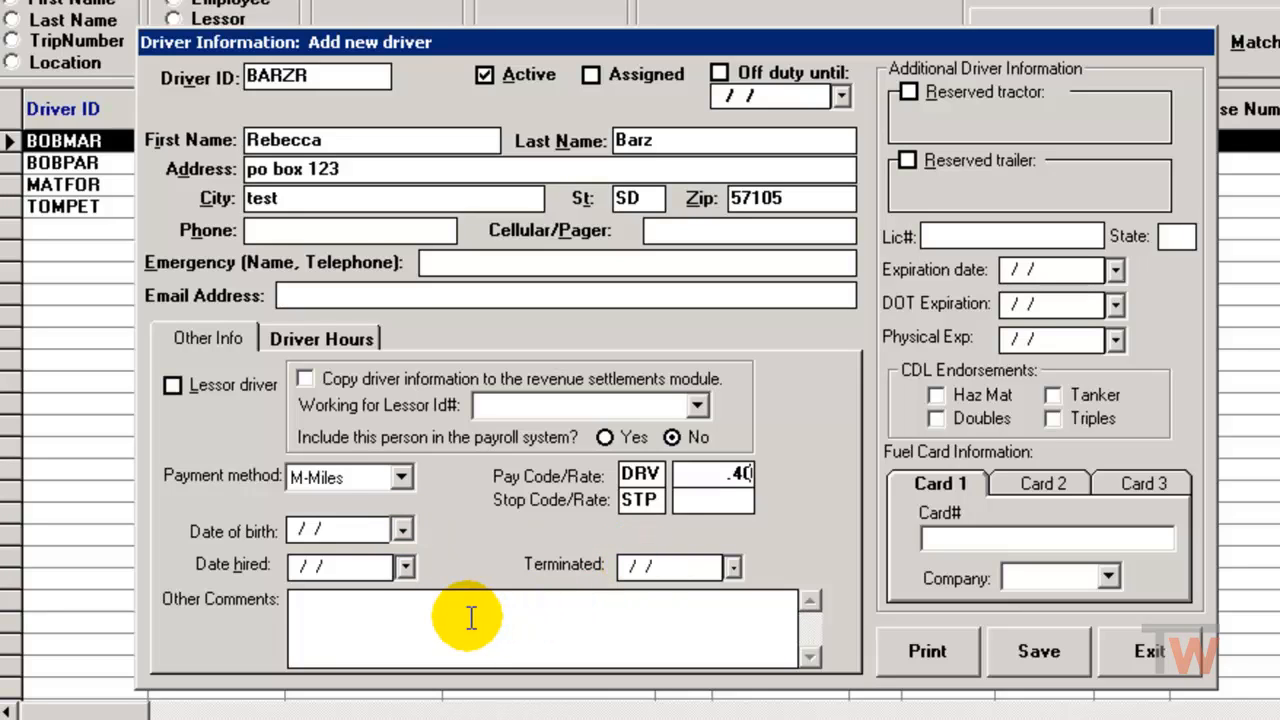
Reserve tractor 100 and trailer T4658 for the driver, then save the record.
left_click(908, 92)
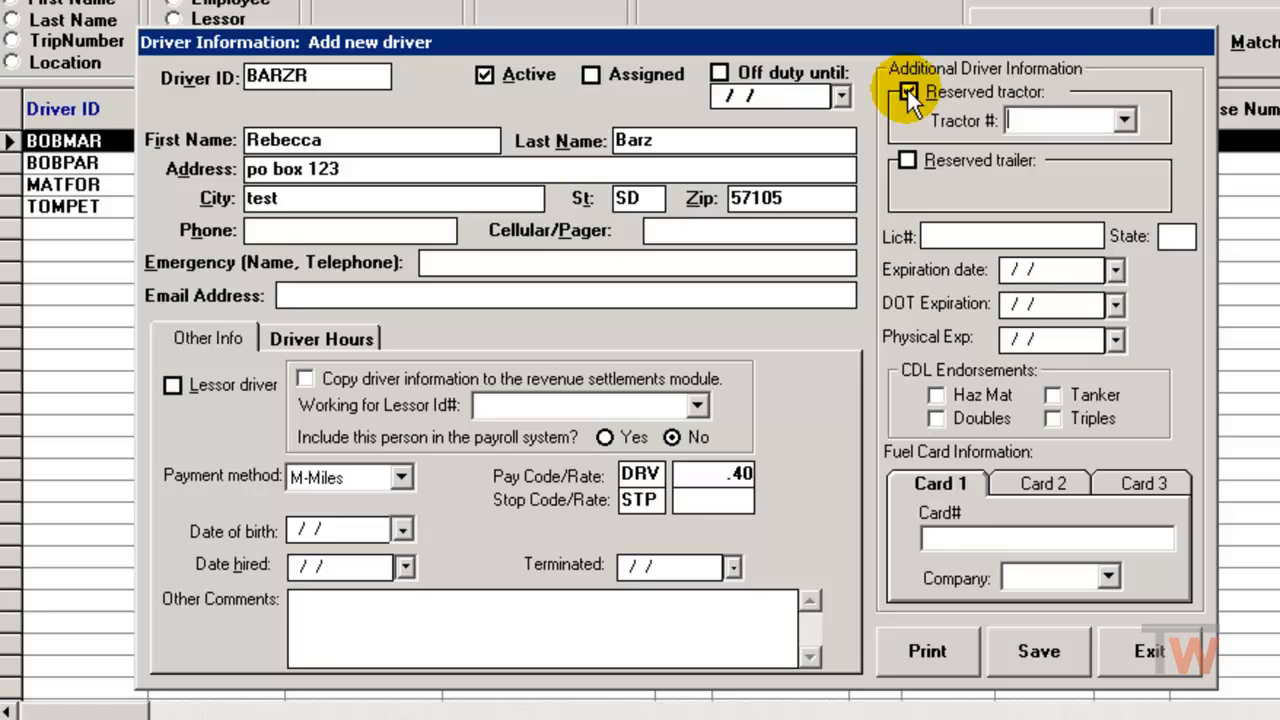
left_click(1126, 121)
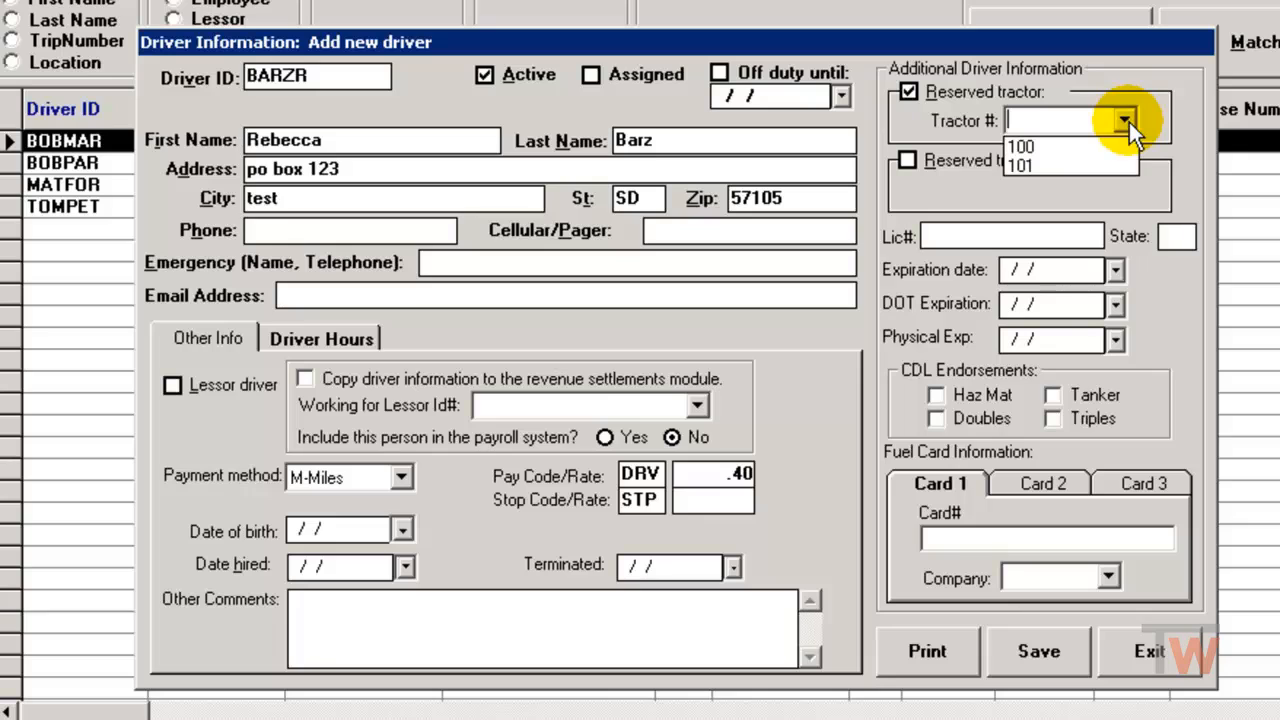
left_click(1078, 153)
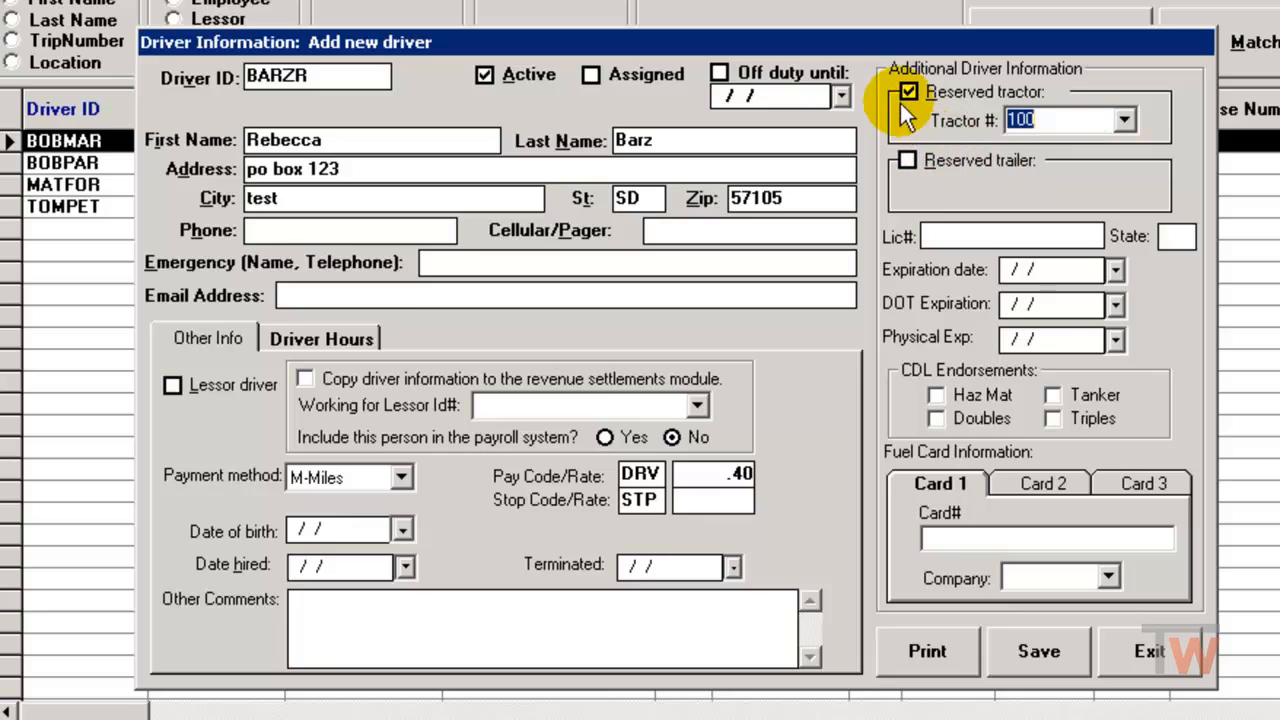
left_click(907, 161)
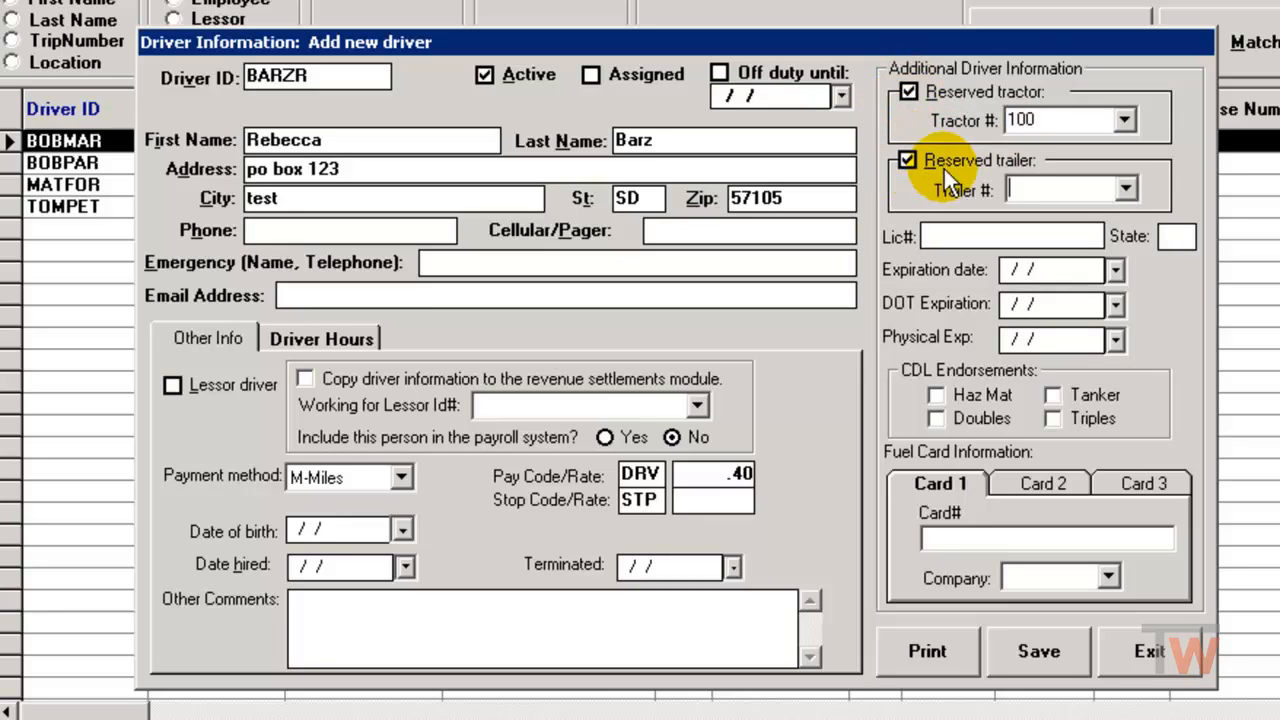
left_click(1126, 190)
left_click(1080, 215)
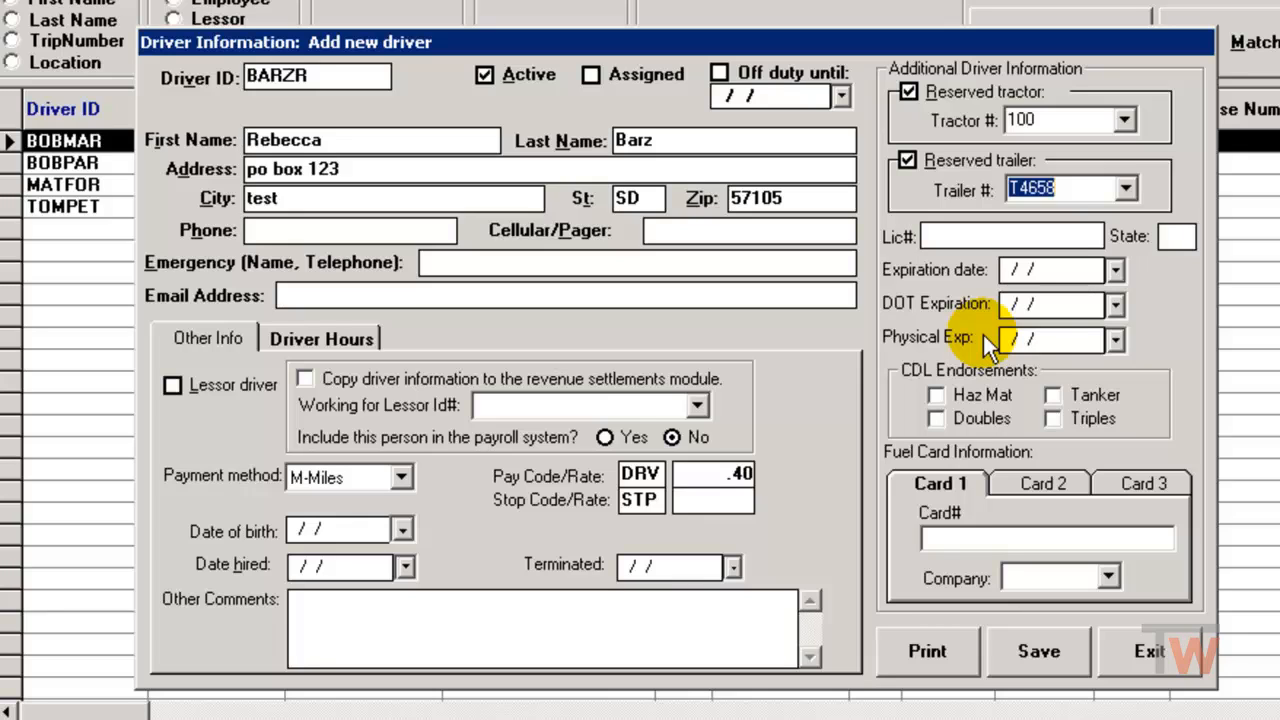
left_click(943, 538)
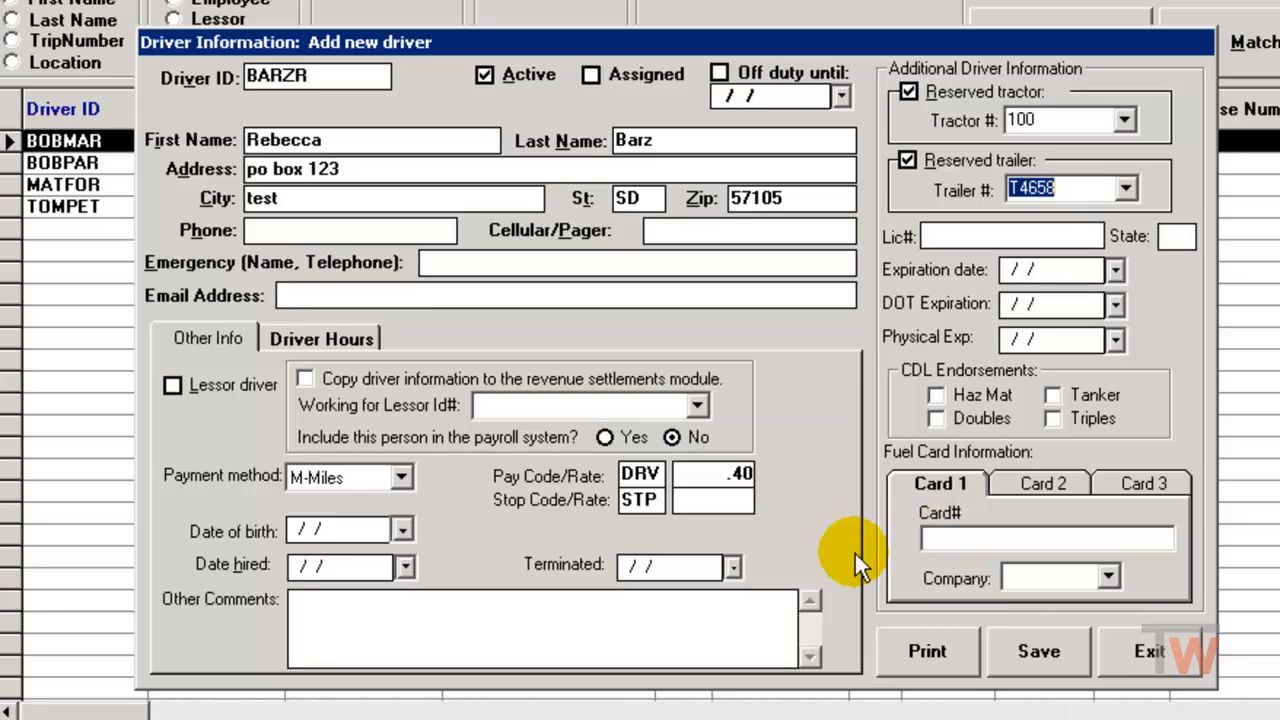
left_click(1034, 648)
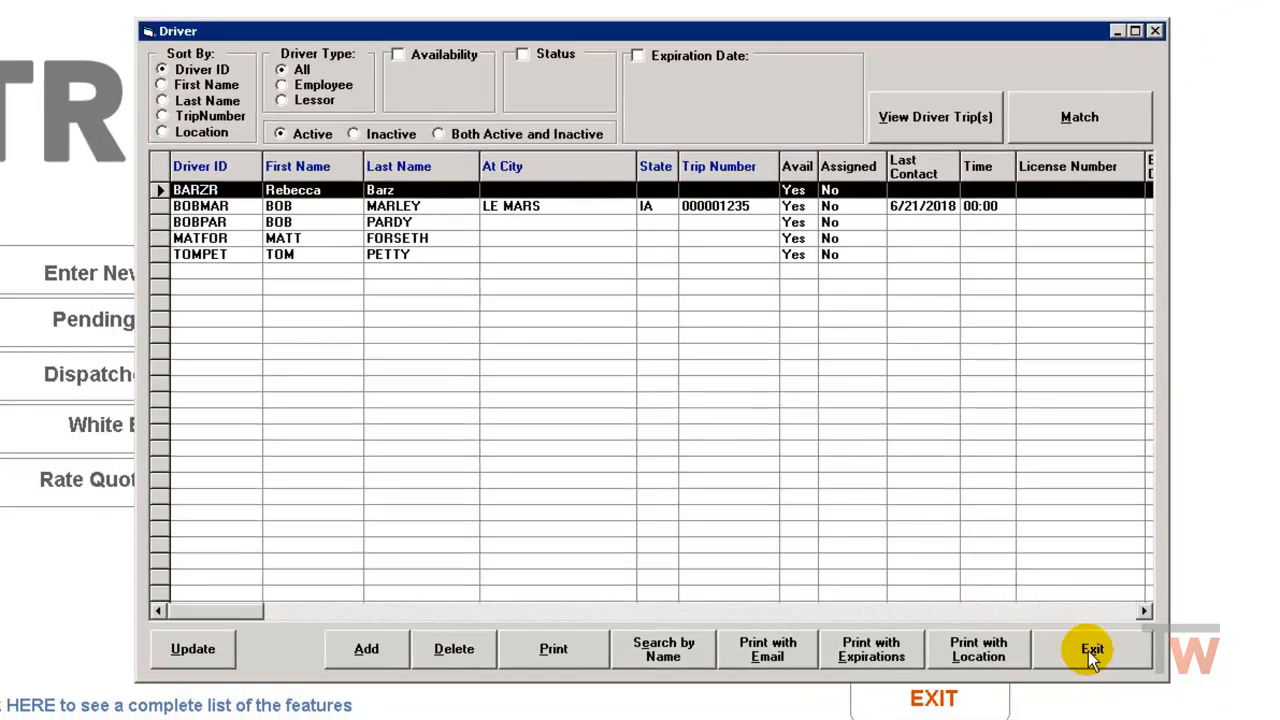
Leave the driver list and TruckDispatch, and switch to the TruckPayroll module.
left_click(1092, 652)
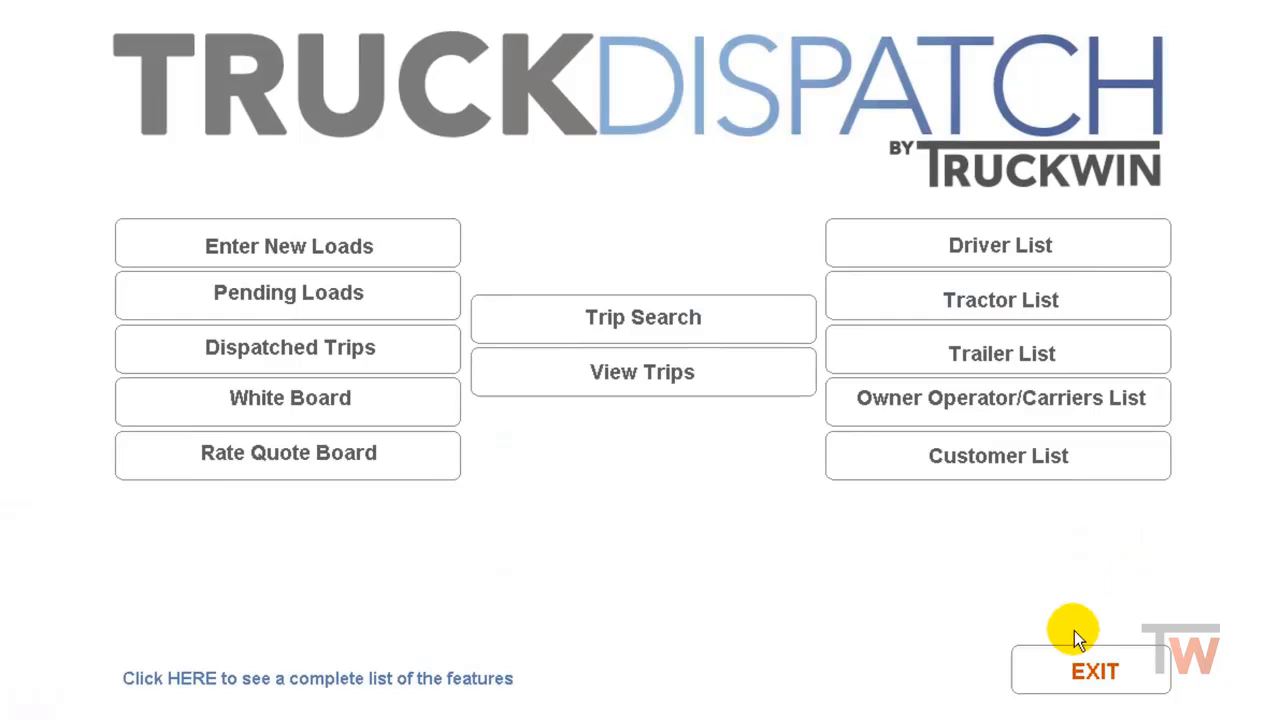
left_click(1078, 674)
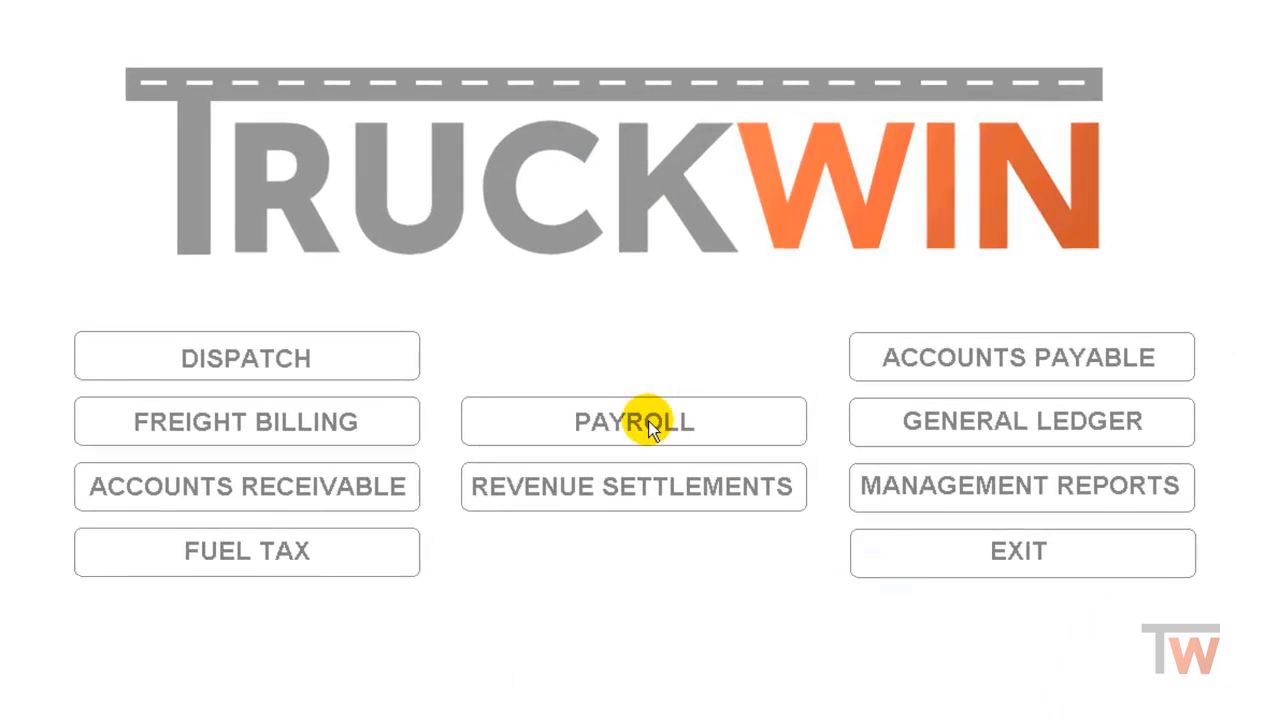
left_click(648, 421)
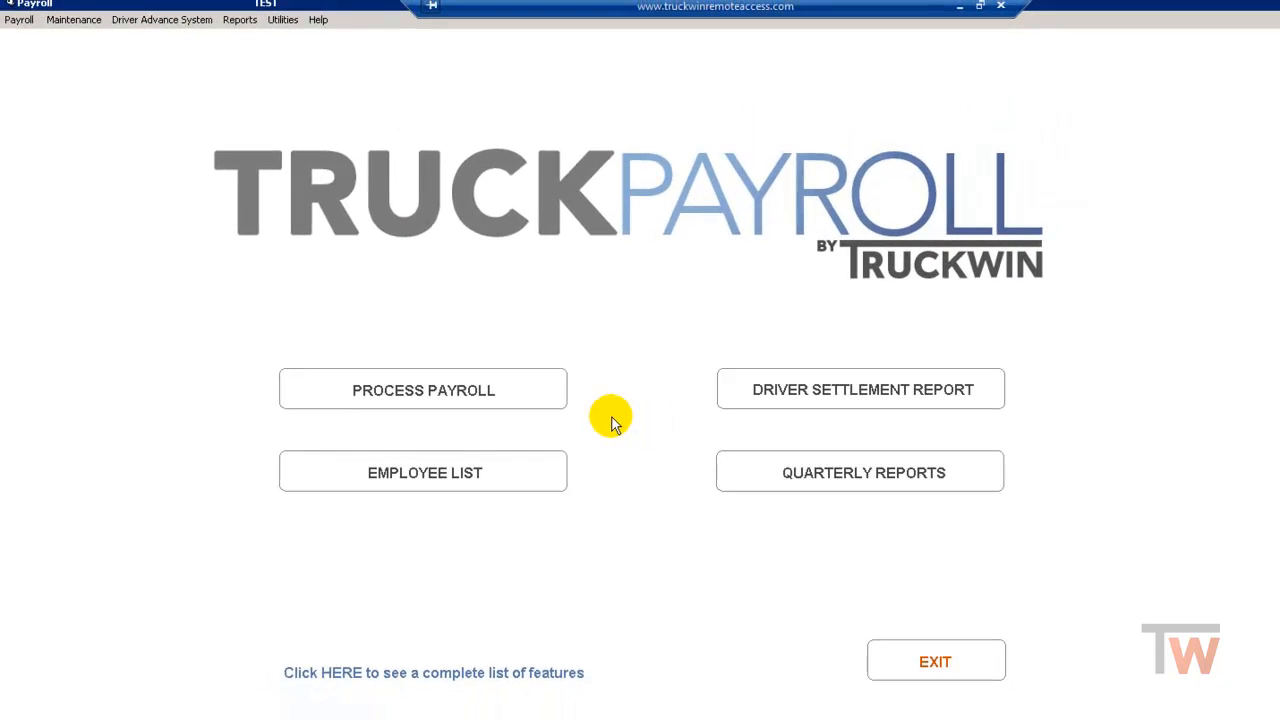
left_click(74, 20)
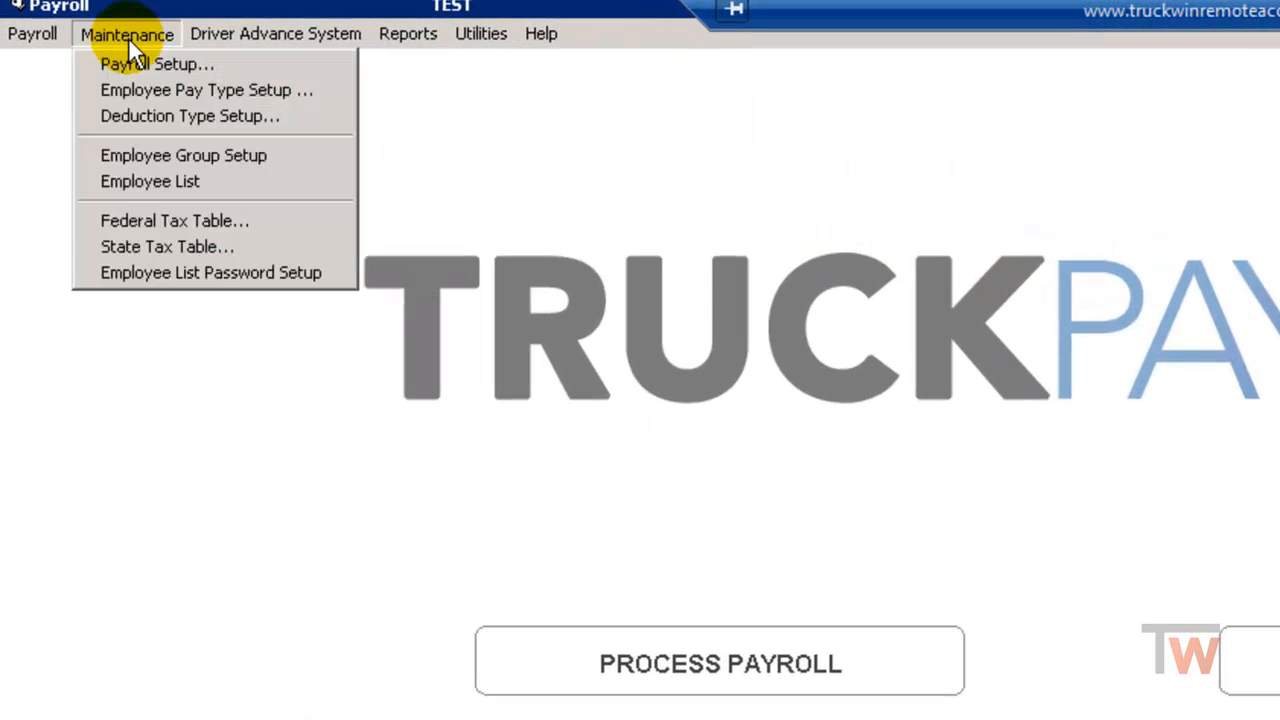
Select the new driver's row in the Employee List and open it for updating.
left_click(169, 181)
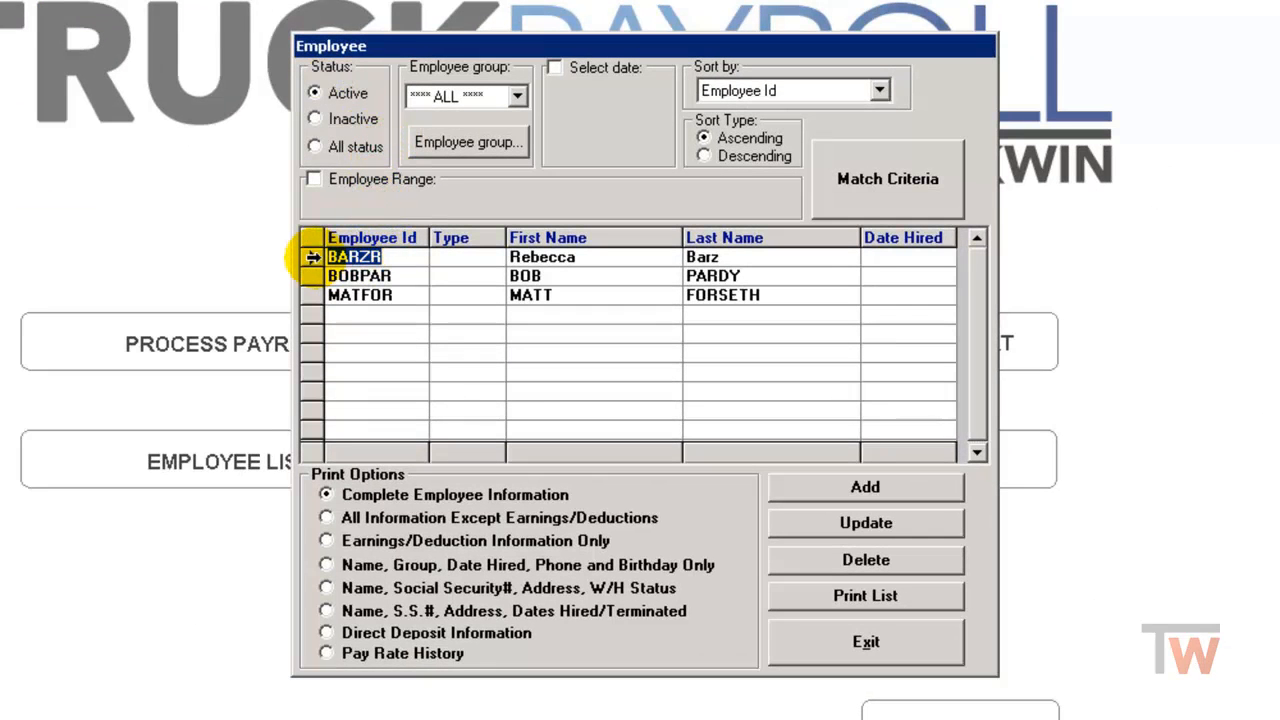
left_click(312, 257)
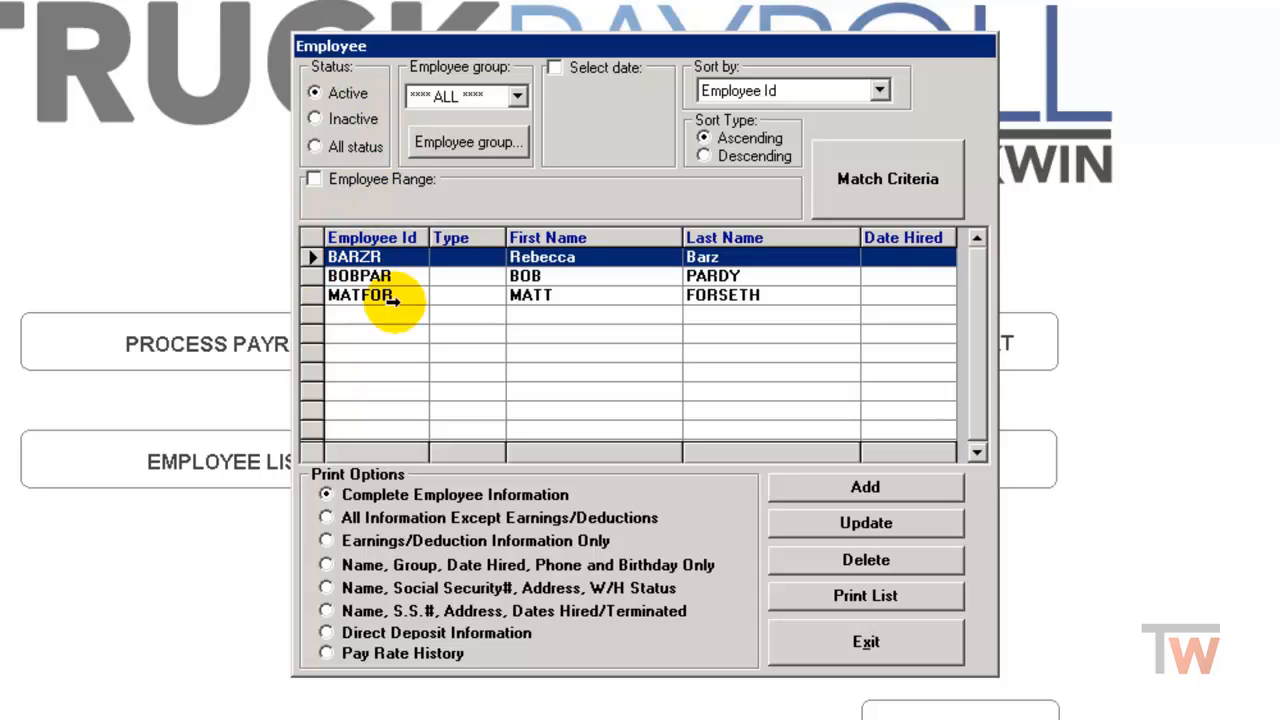
left_click(855, 525)
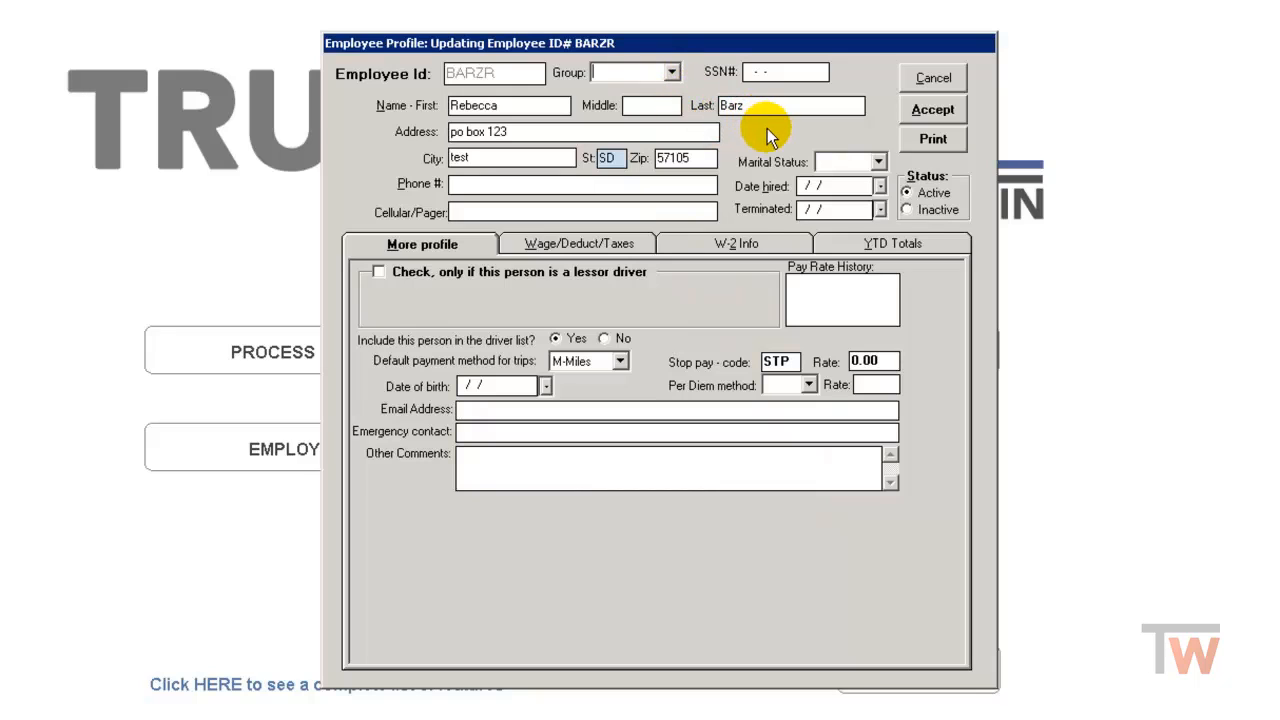
Set the marital status to Married and bring up the Wage/Deduct/Taxes settings.
left_click(878, 162)
left_click(850, 187)
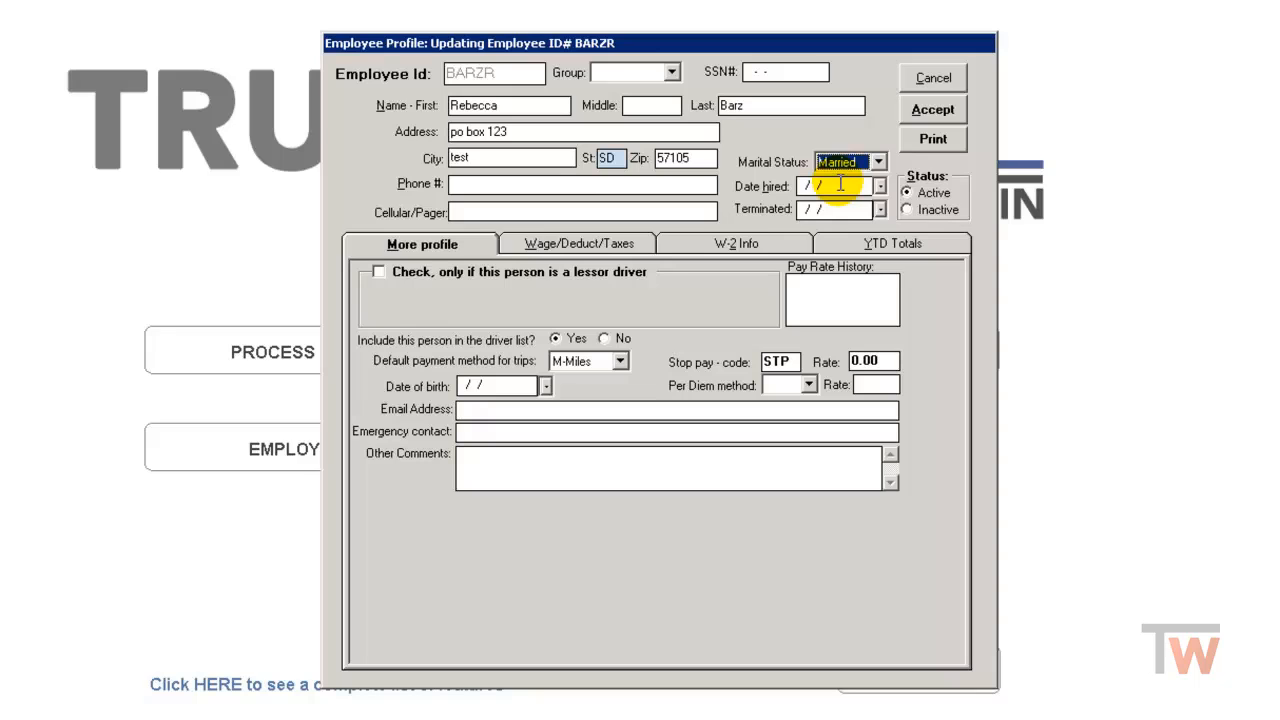
left_click(573, 249)
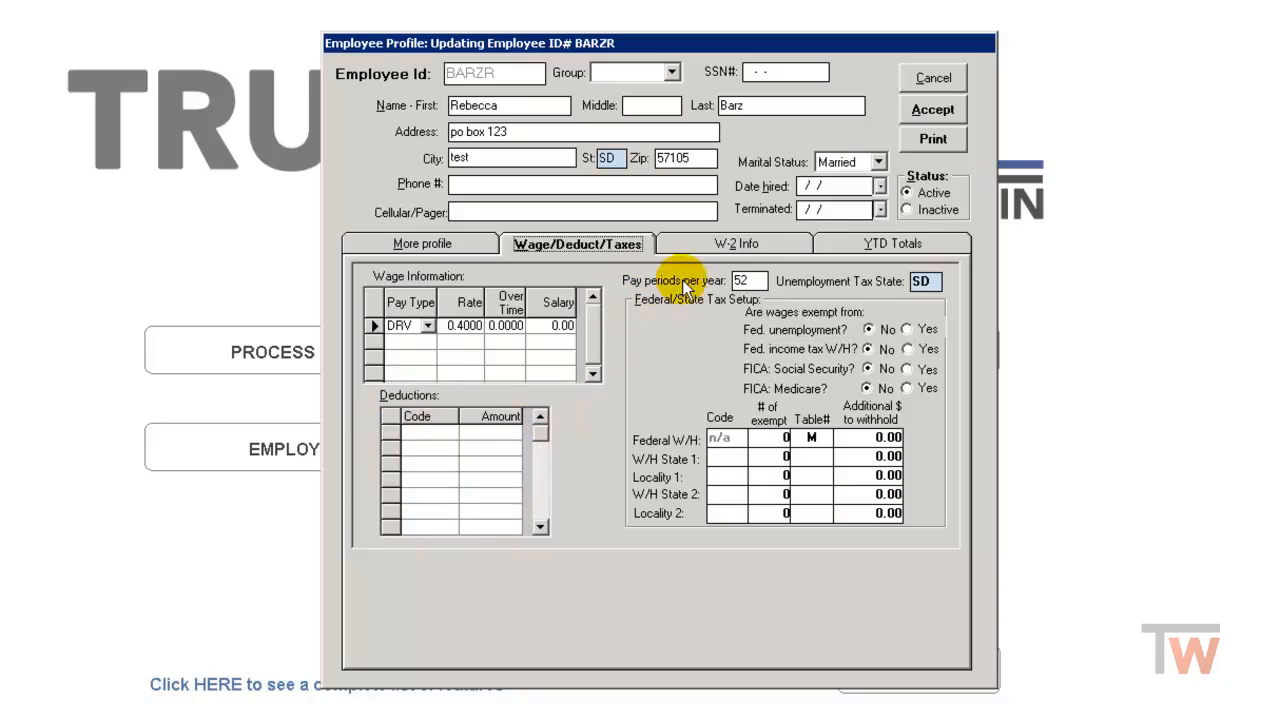
Confirm 52 pay periods and federal table M, accept the profile, and close the employee list.
left_click(758, 281)
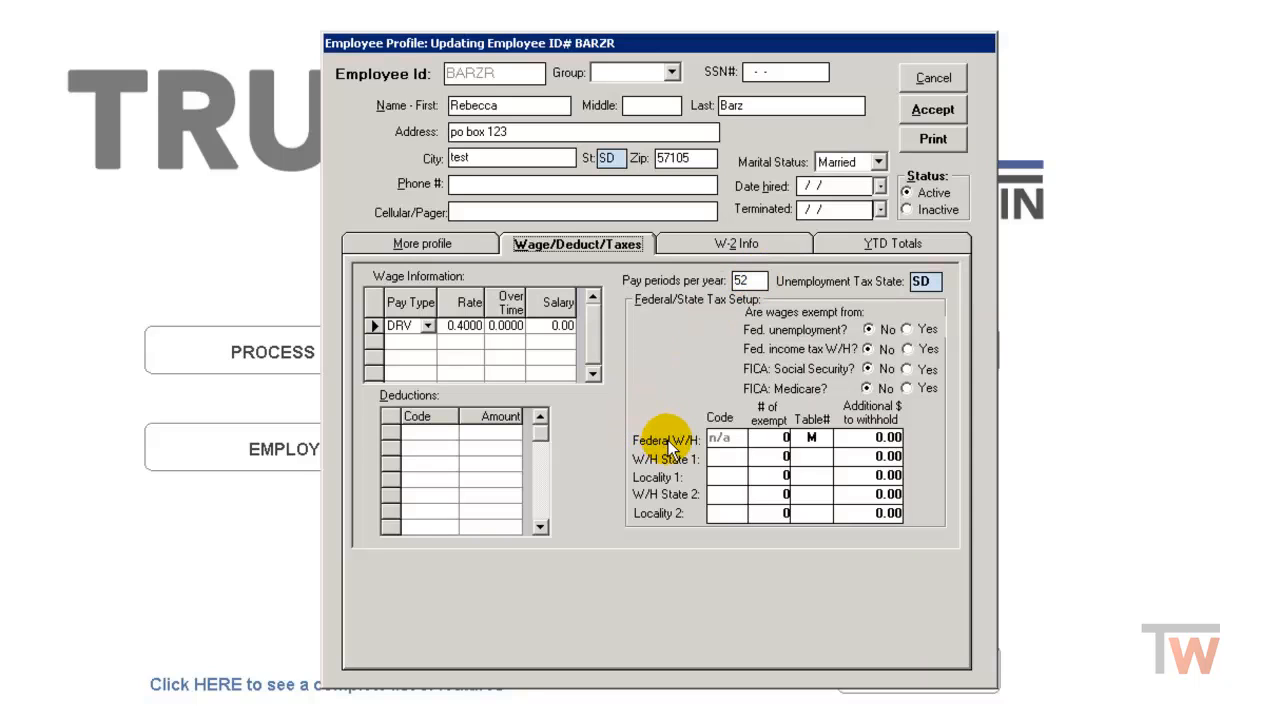
left_click(818, 440)
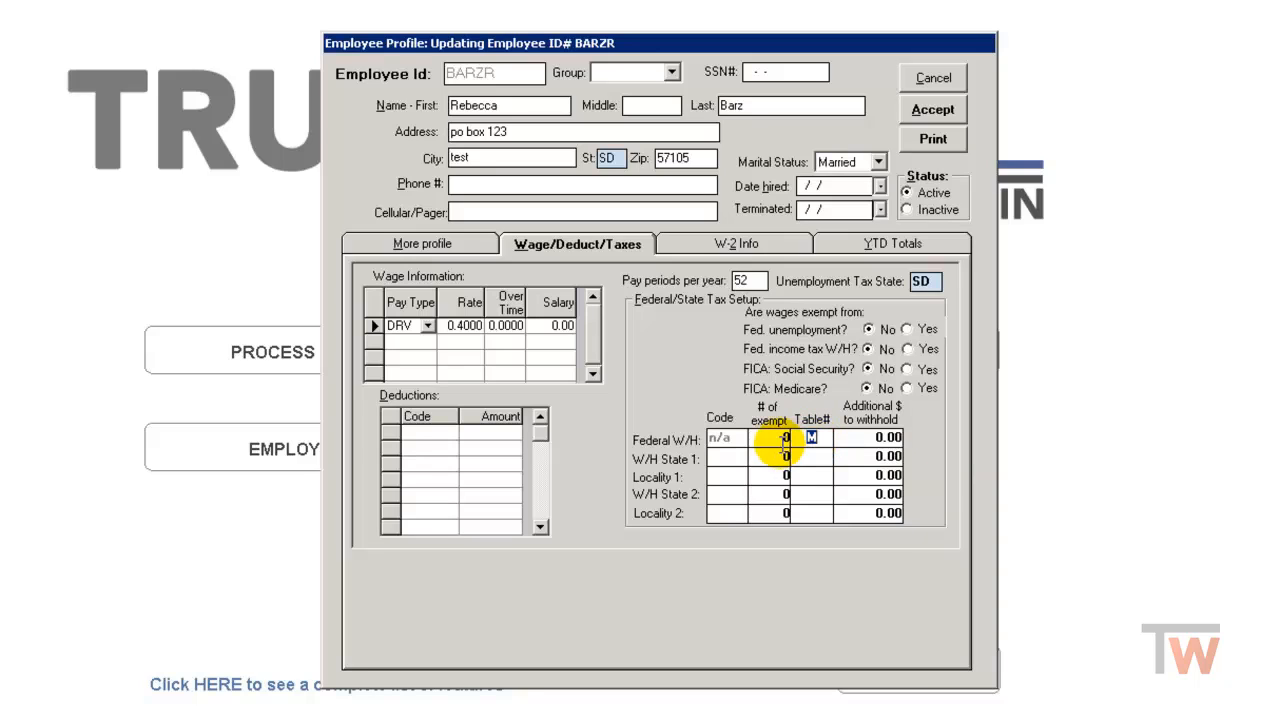
left_click(725, 458)
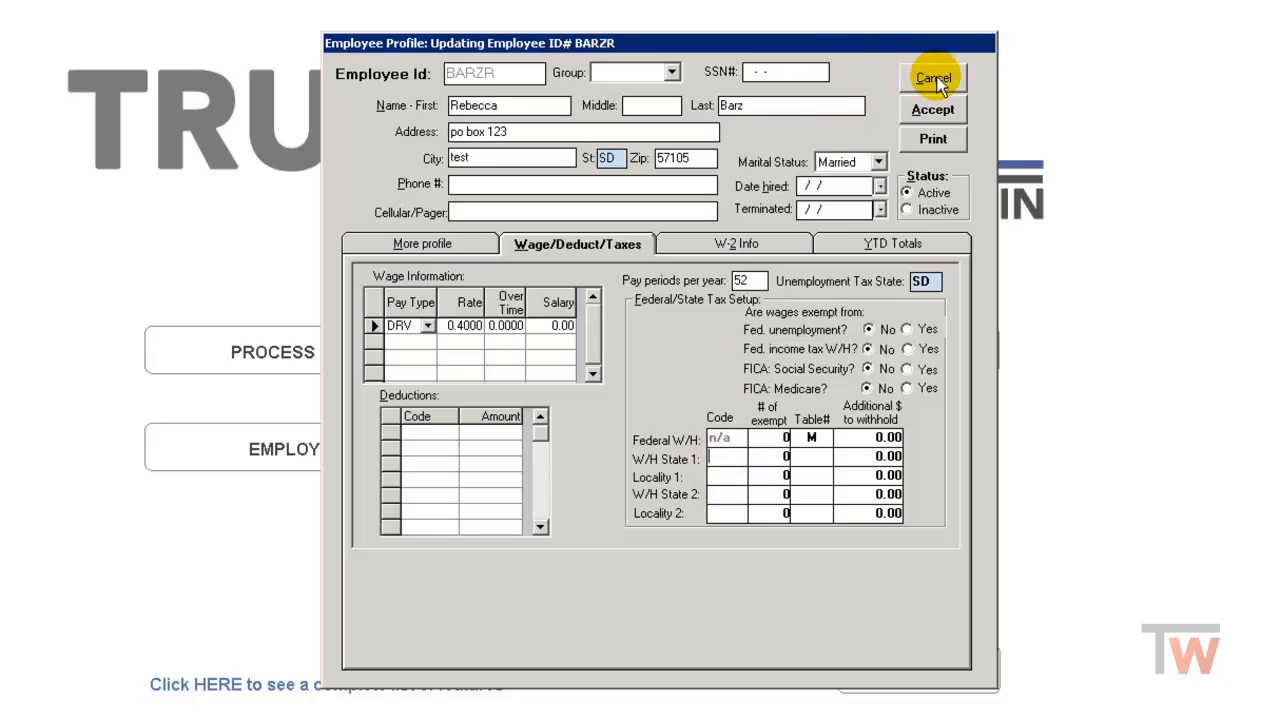
left_click(933, 110)
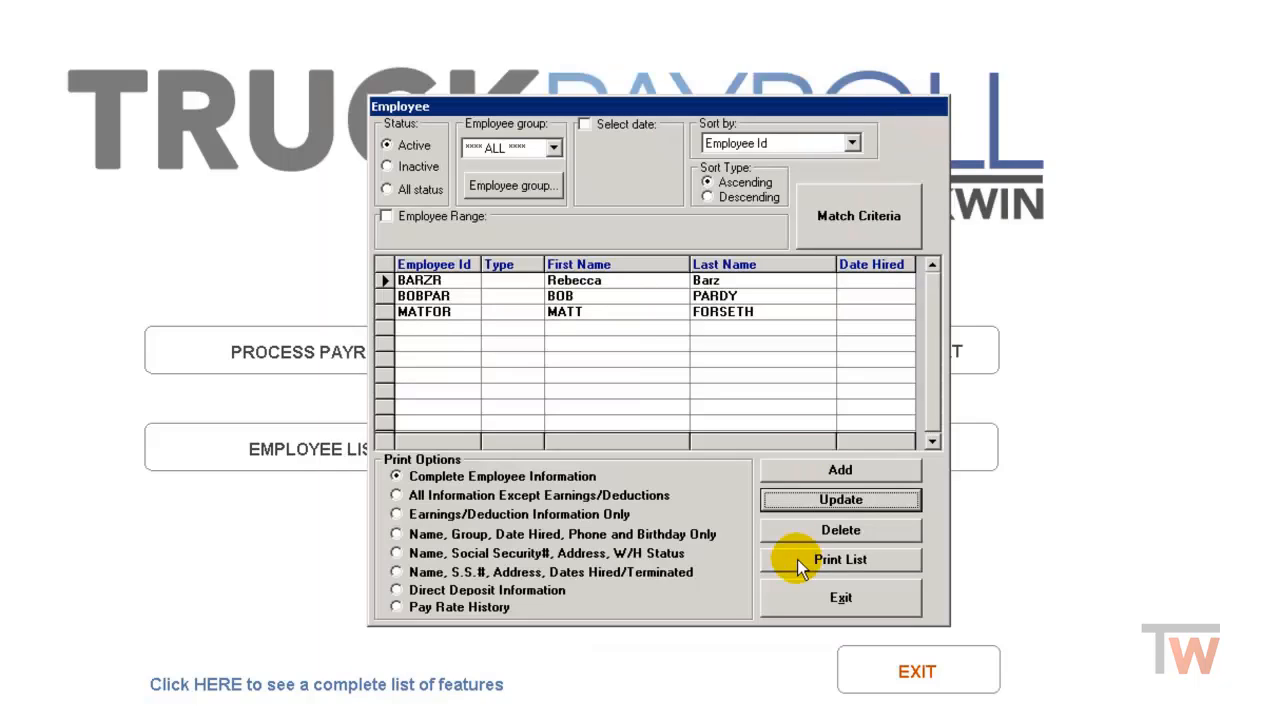
left_click(826, 593)
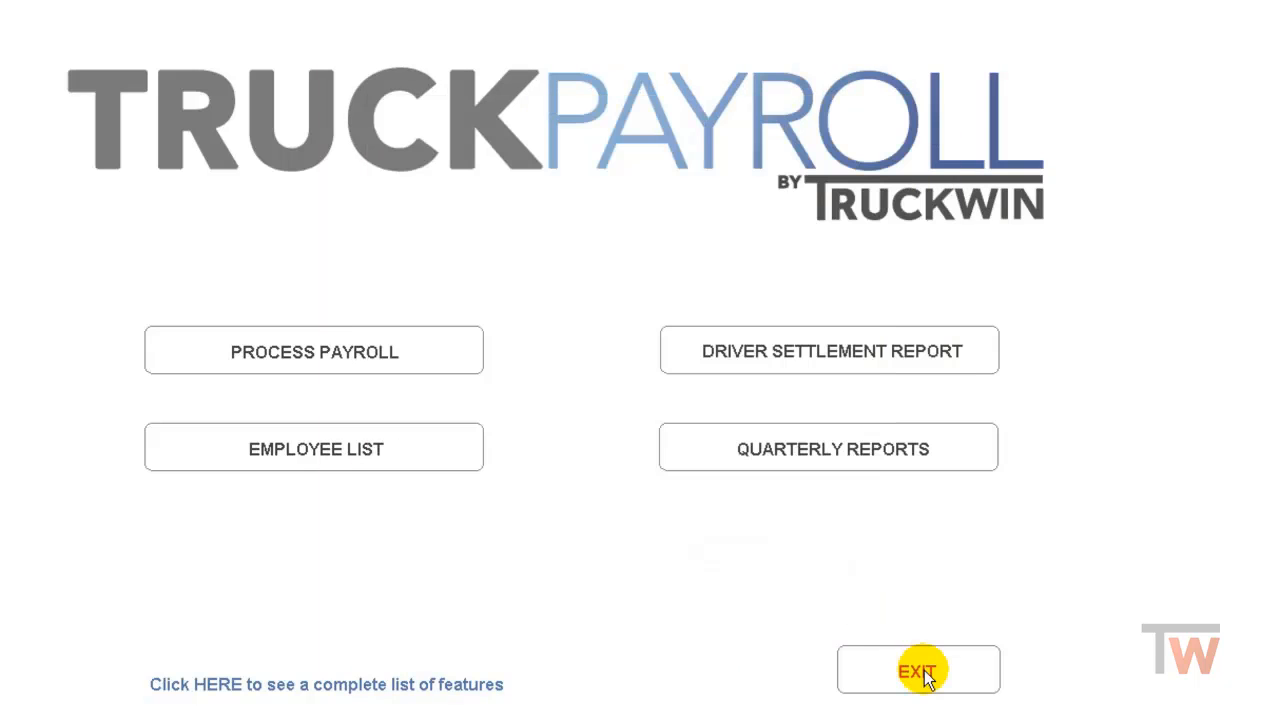